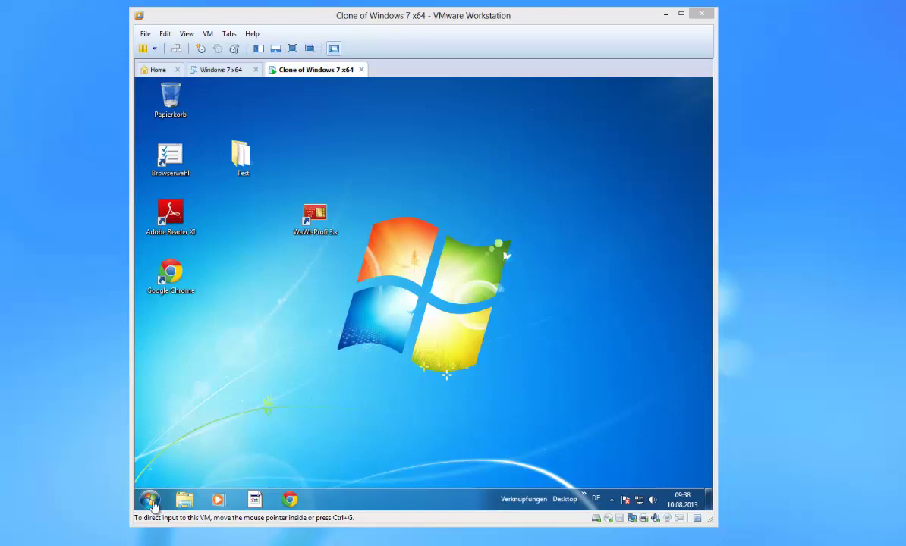
Step: Launch the Stammdaten - Import aus Version 1.9x tool from WaWi-Profi 3.x's Service > Aus WaWi 1.9x folder and allow it to make changes
left_click(151, 504)
left_click(151, 503)
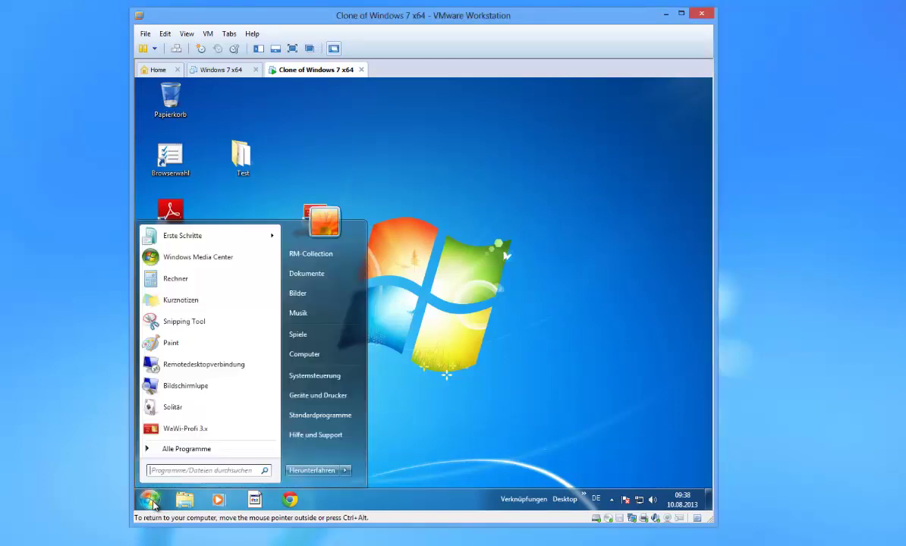
left_click(186, 449)
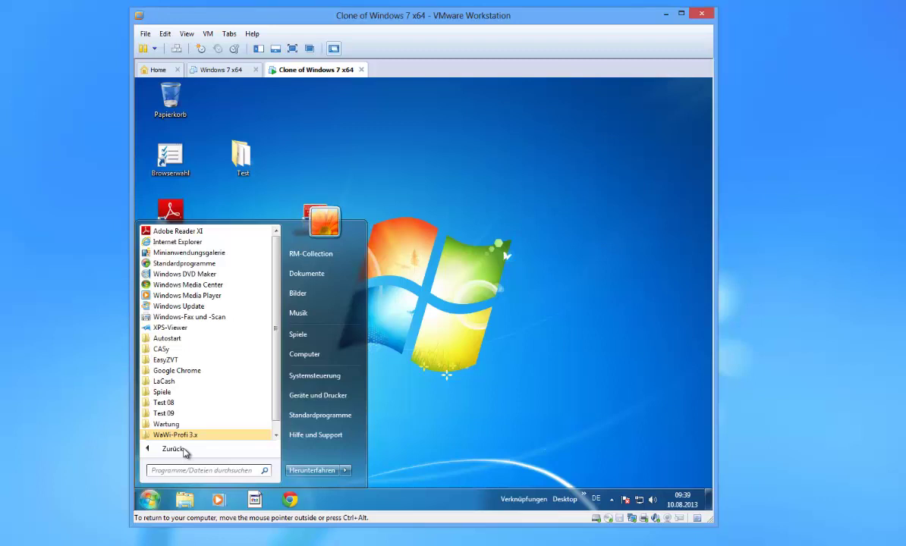
left_click(167, 452)
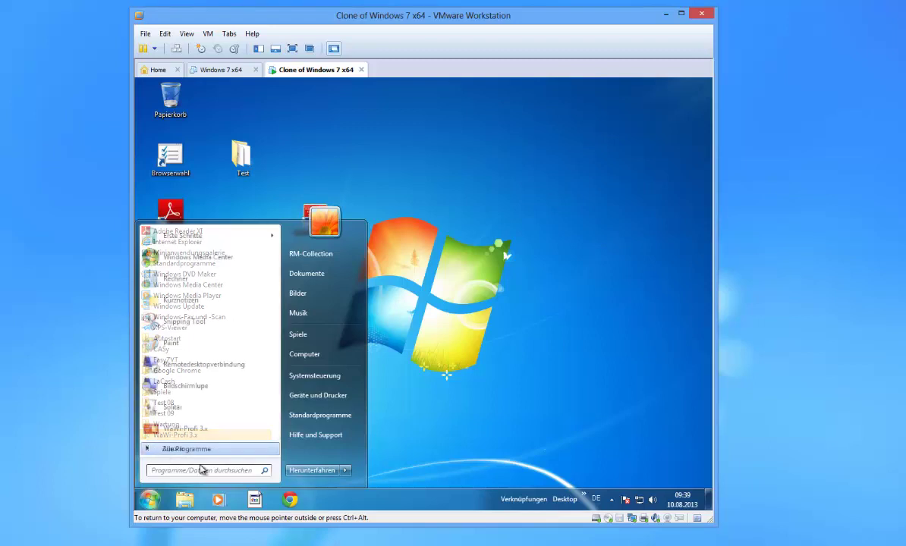
left_click(178, 449)
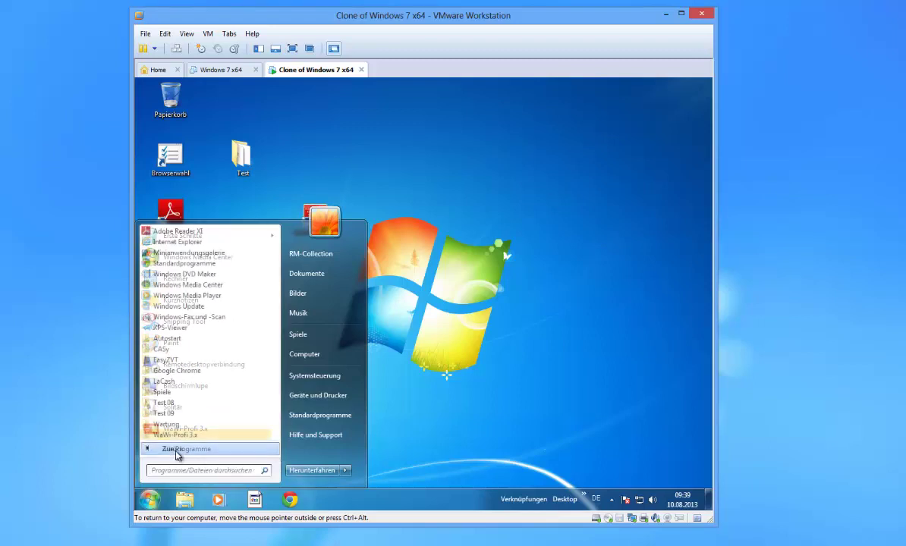
left_click(171, 434)
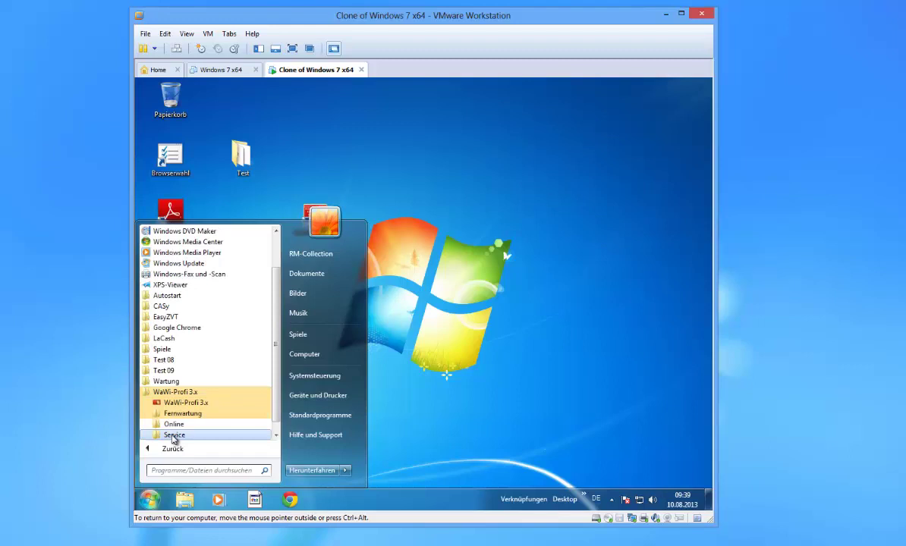
left_click(174, 434)
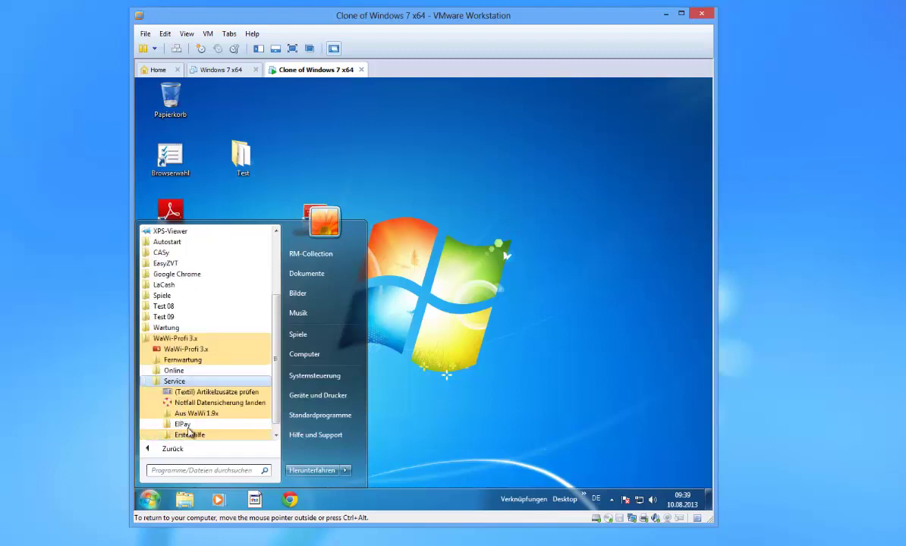
left_click(208, 417)
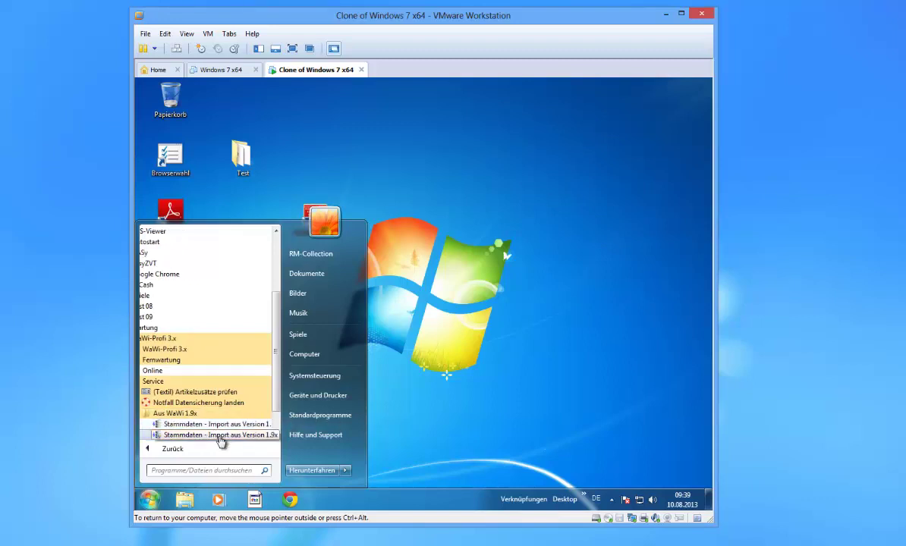
left_click(220, 436)
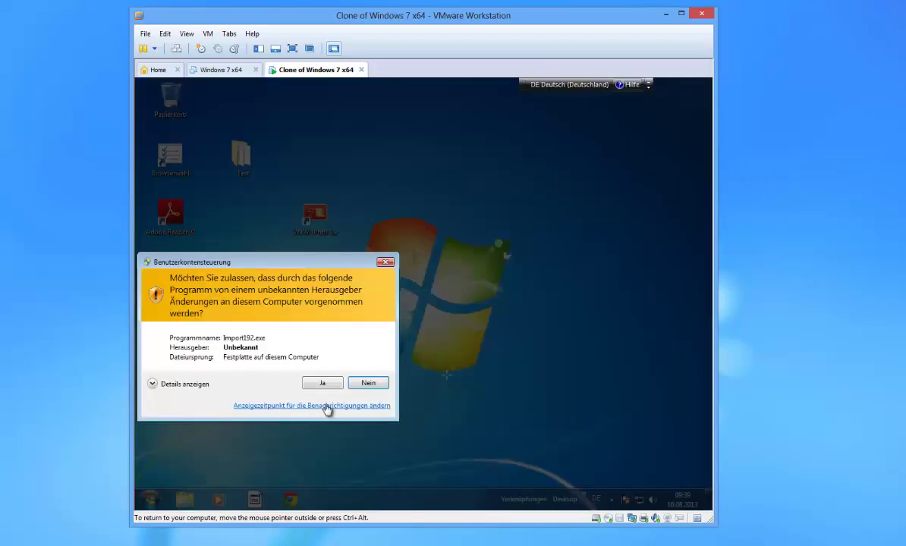
left_click(324, 384)
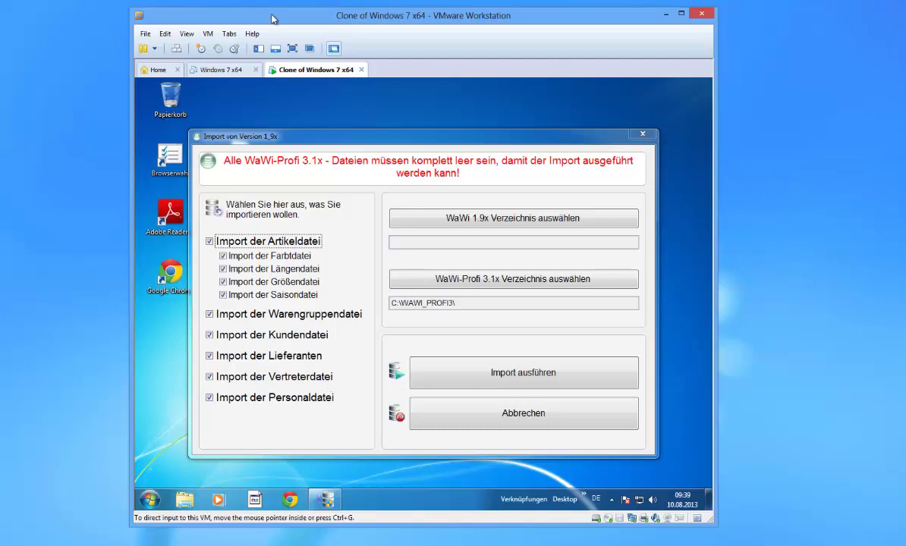
Step: Switch to the host desktop and bring up the WAWI_Profi3 folder on drive E, moved clear of the desktop shortcut
key("super+d")
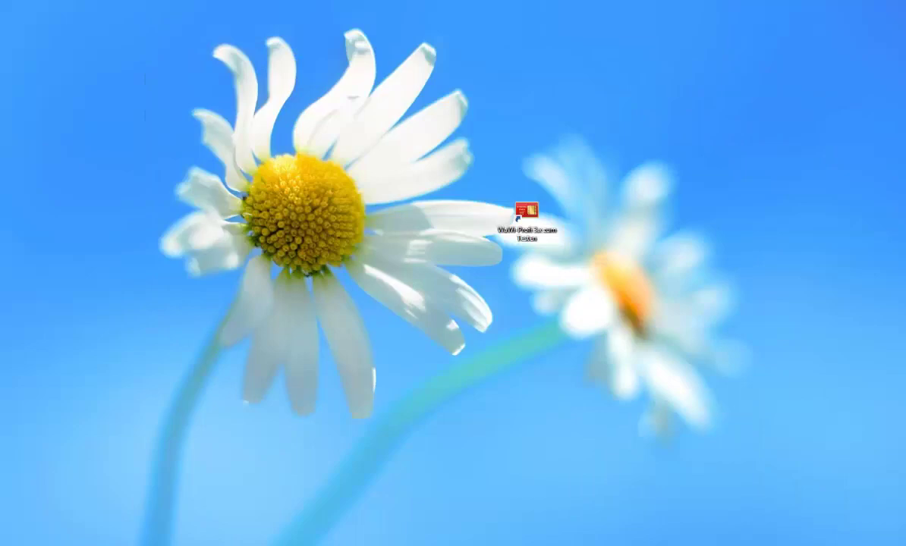
key("super+e")
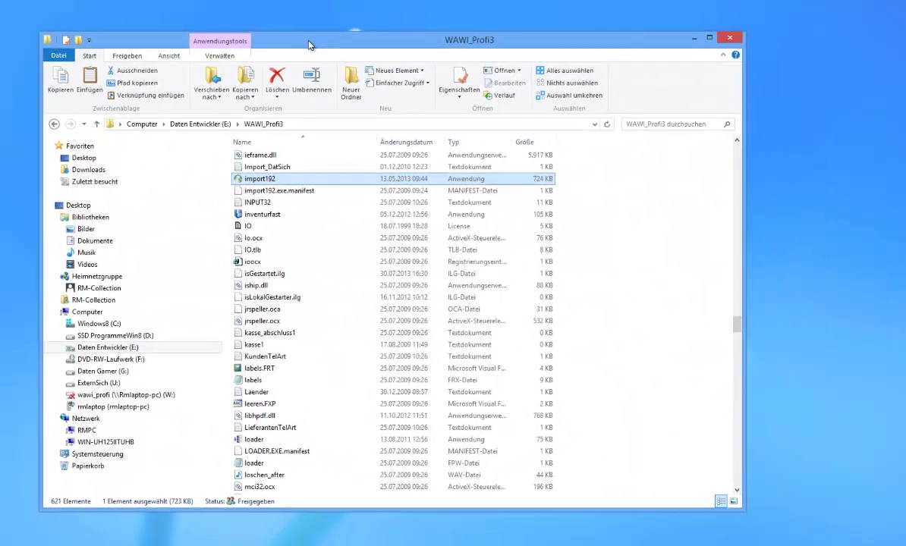
left_click_drag(328, 46, 345, 43)
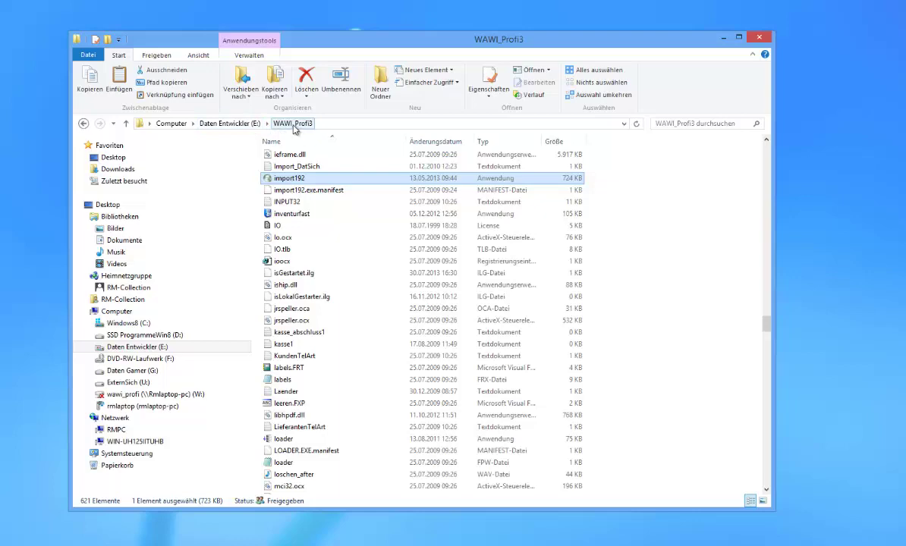
left_click_drag(346, 40, 336, 317)
Step: Open the file location of the WaWi-Profi 3.x zum Testen shortcut from its properties and dismiss the properties
right_click(528, 215)
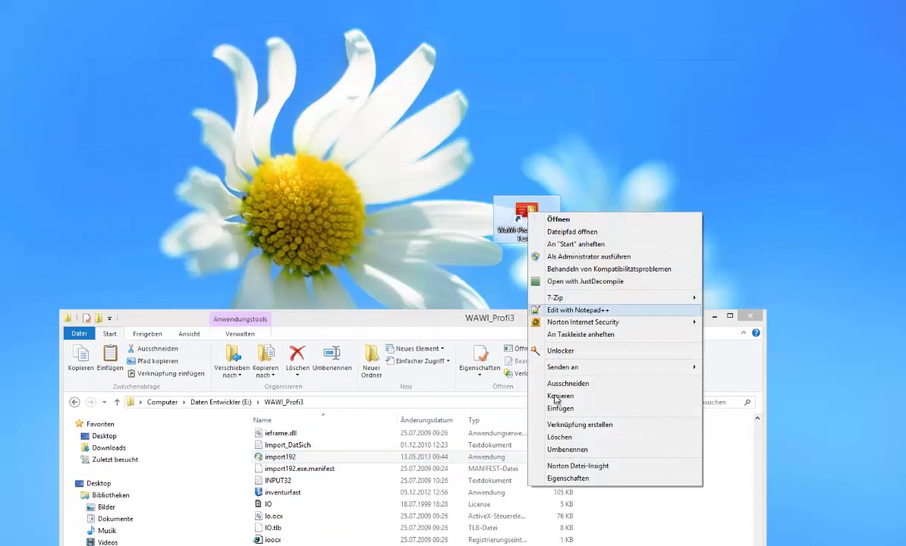
left_click(578, 479)
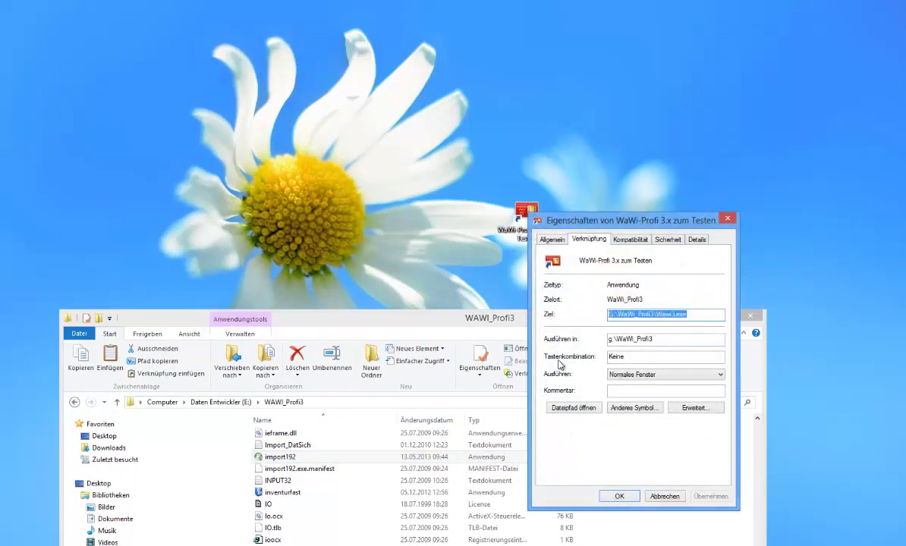
left_click(574, 408)
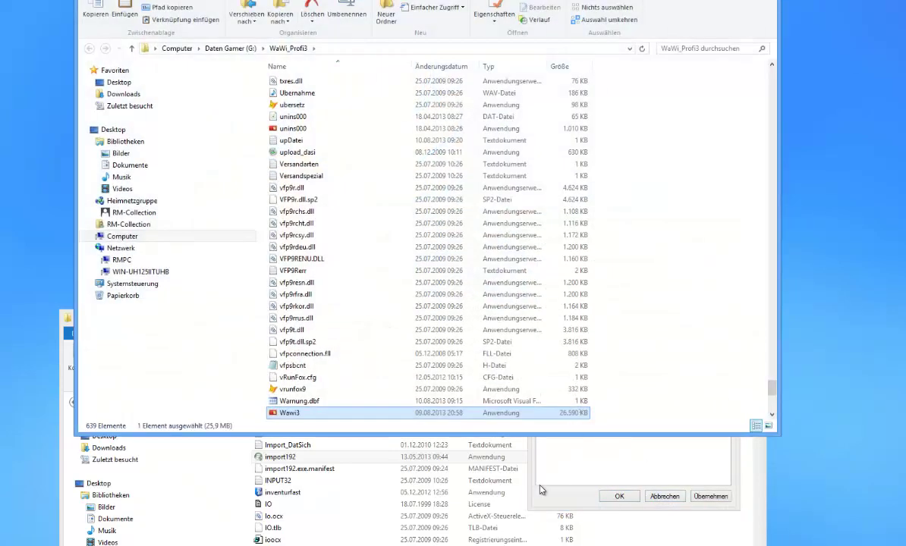
left_click(665, 497)
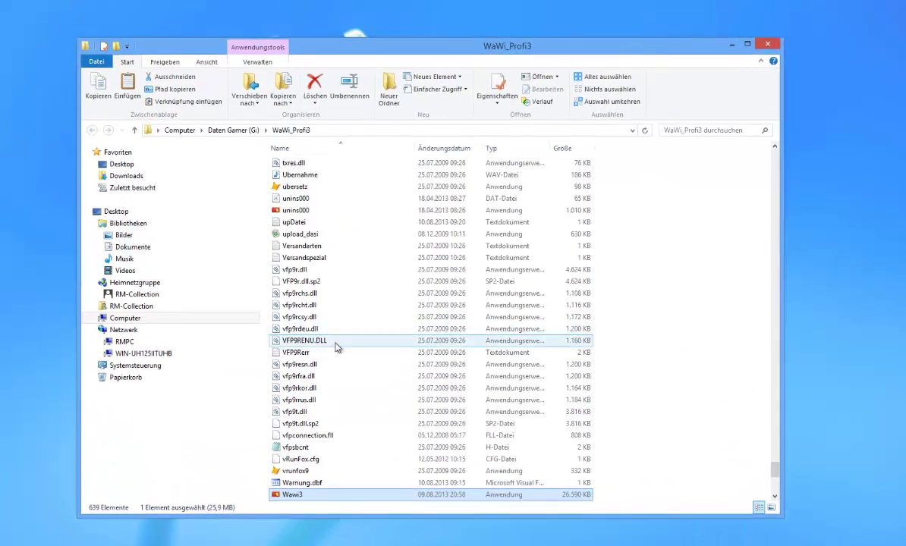
Step: Locate and launch import192 in the WaWi_Profi3 folder on drive G, and minimize the folder window
left_click(333, 261)
type("ini")
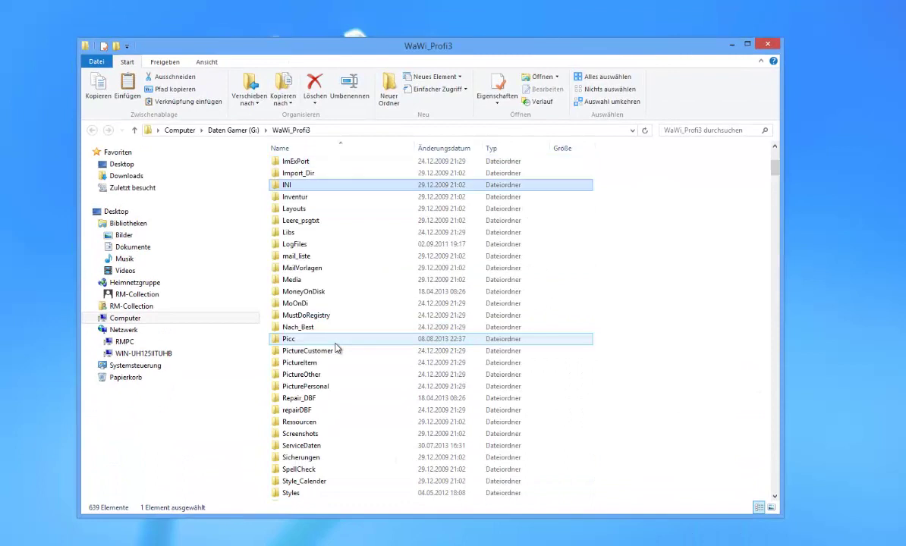
type("import_da")
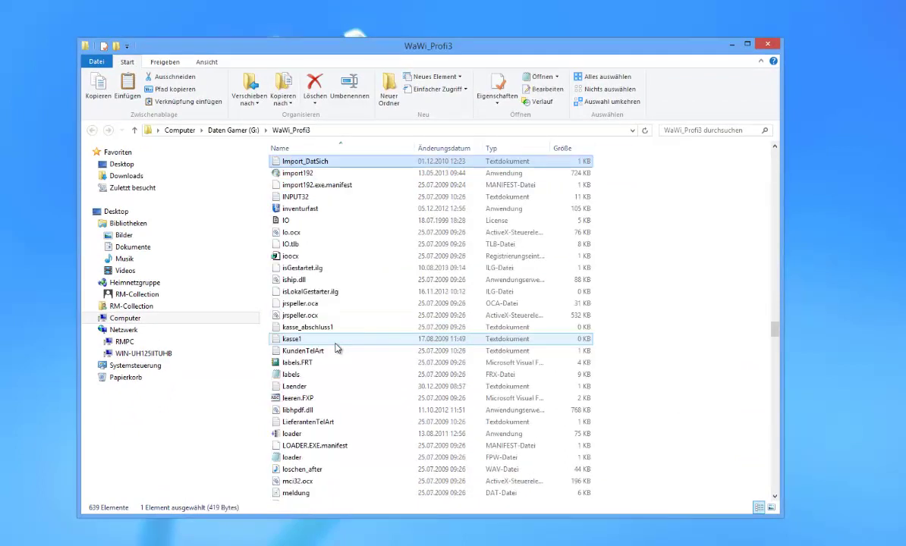
key("Down")
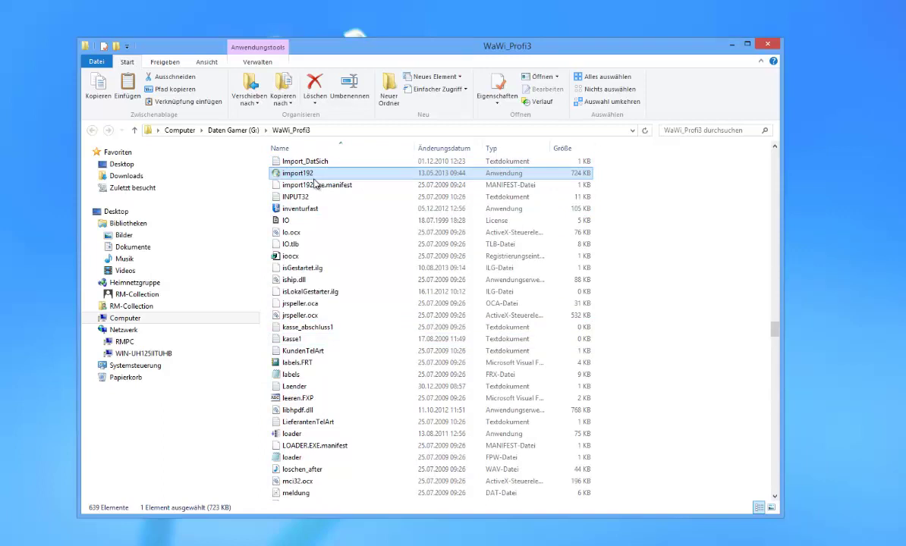
double_click(320, 176)
left_click(732, 45)
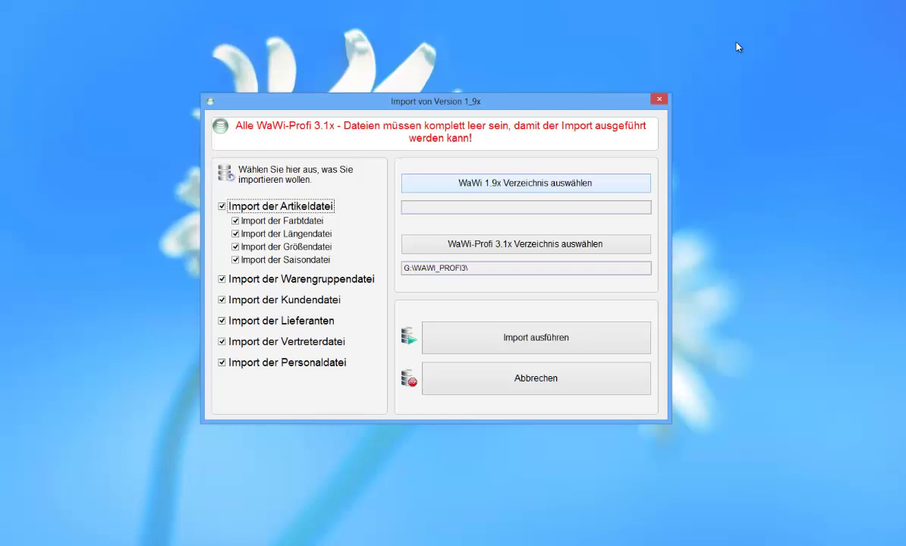
Step: Try to set the WaWi 1.9x directory to the wawi_profi3_sad folder under von_d on drive U
key("Return")
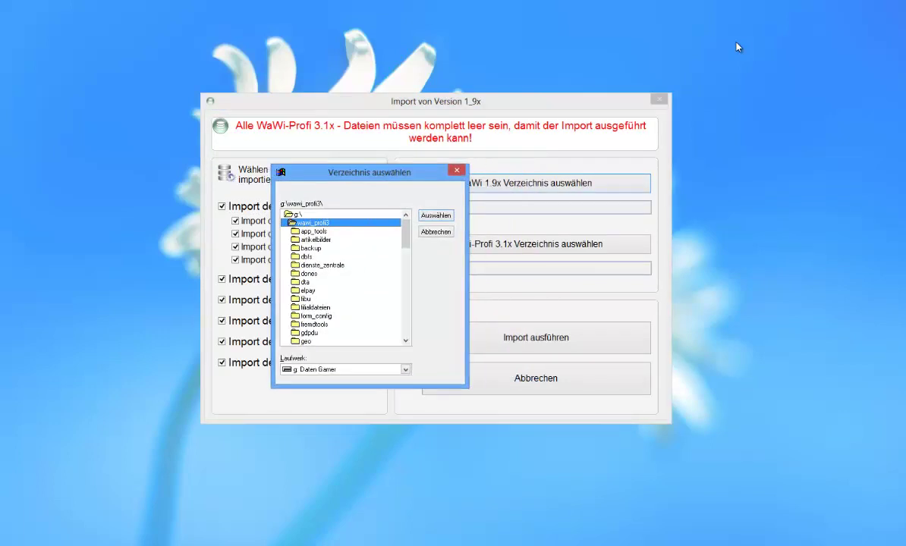
key("Up")
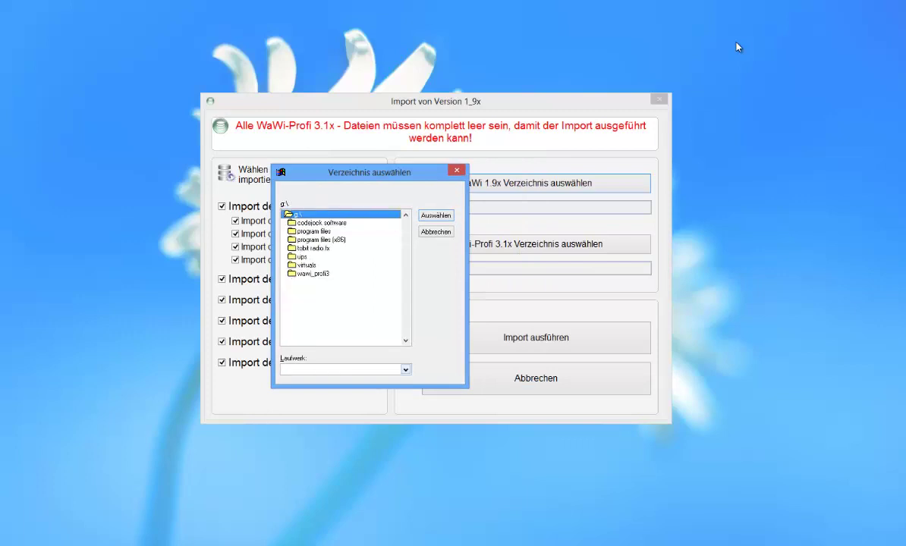
key("Tab")
key("alt+Down")
key("Return")
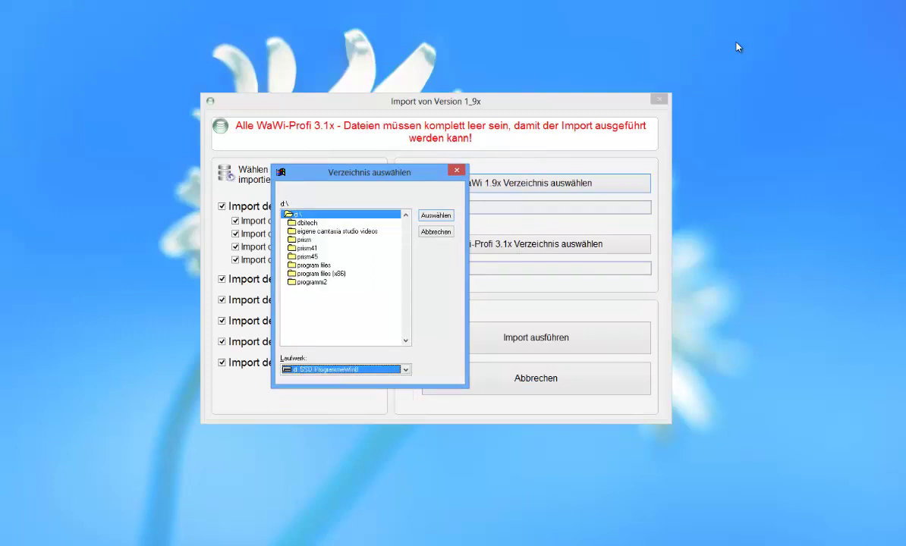
key("alt+Down")
key("Down")
key("Return")
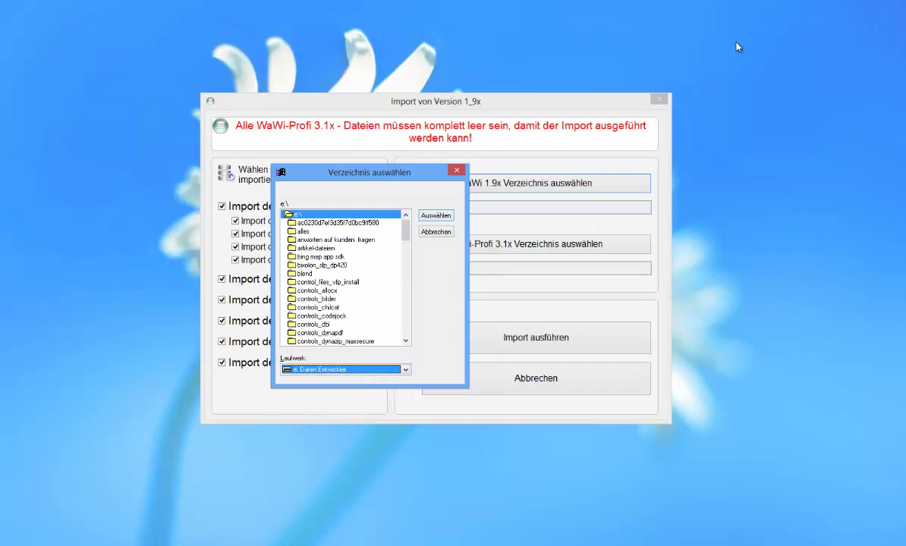
scroll(735, 47, "down", 8)
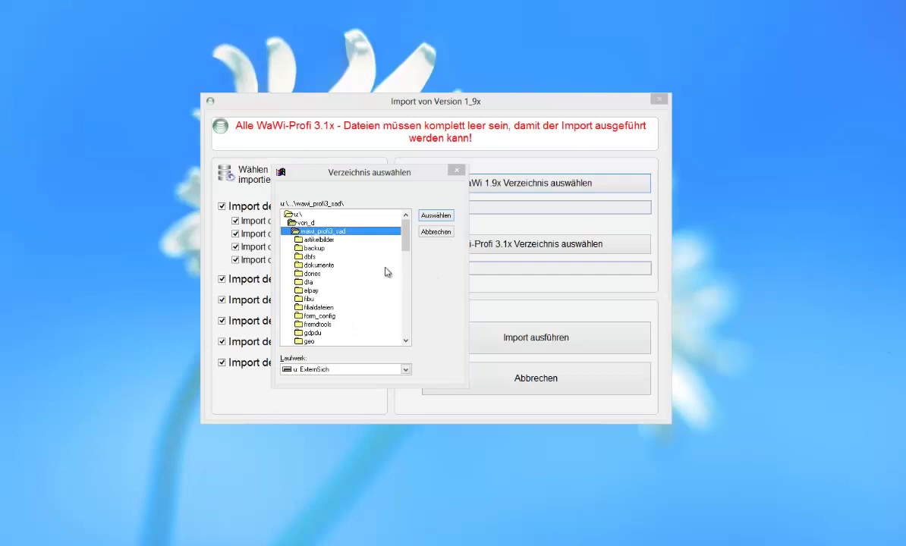
left_click(428, 218)
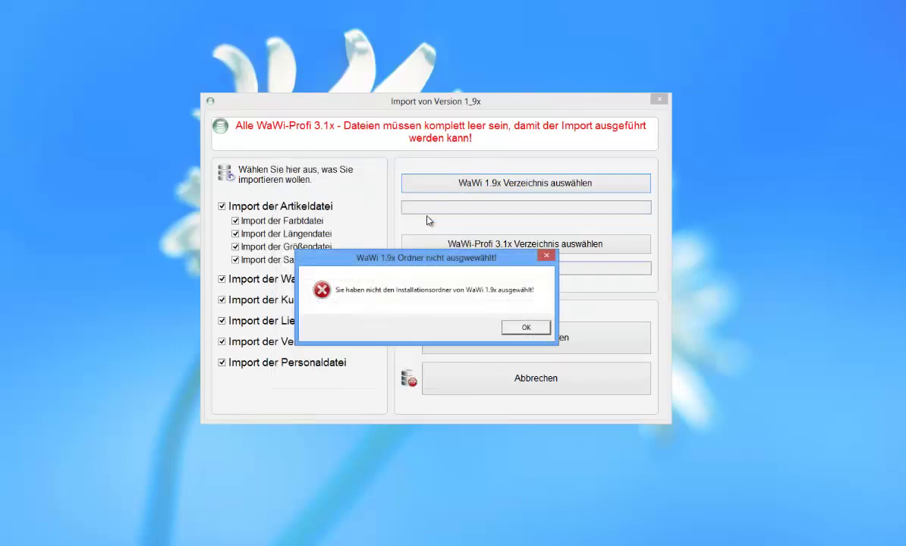
key("Return")
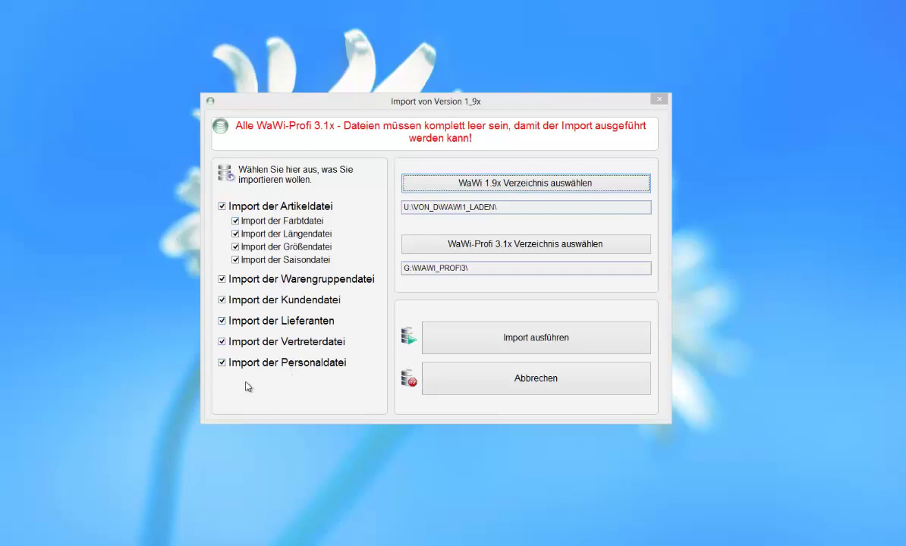
Step: Run the import of all checked files, confirm it and take over the company's own address data from version 1.9x
left_click(559, 345)
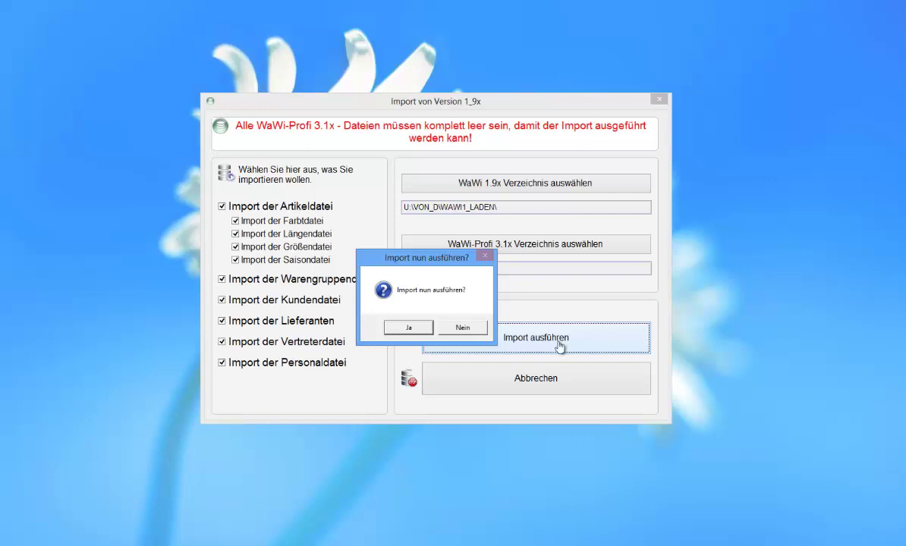
key("Return")
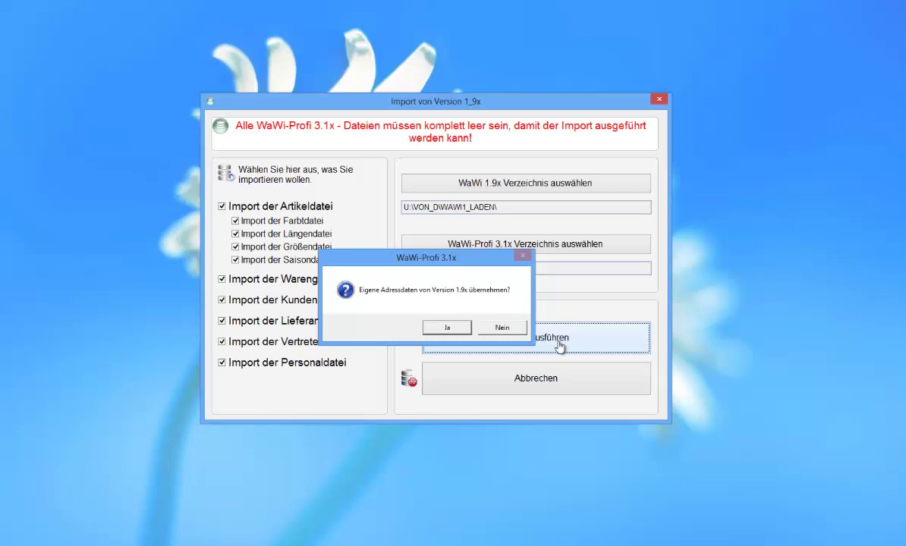
key("Return")
key("Return")
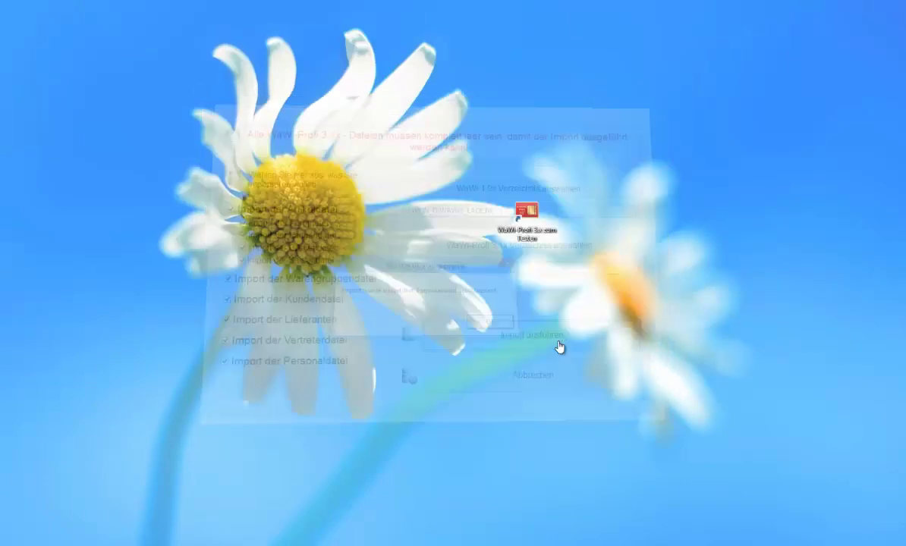